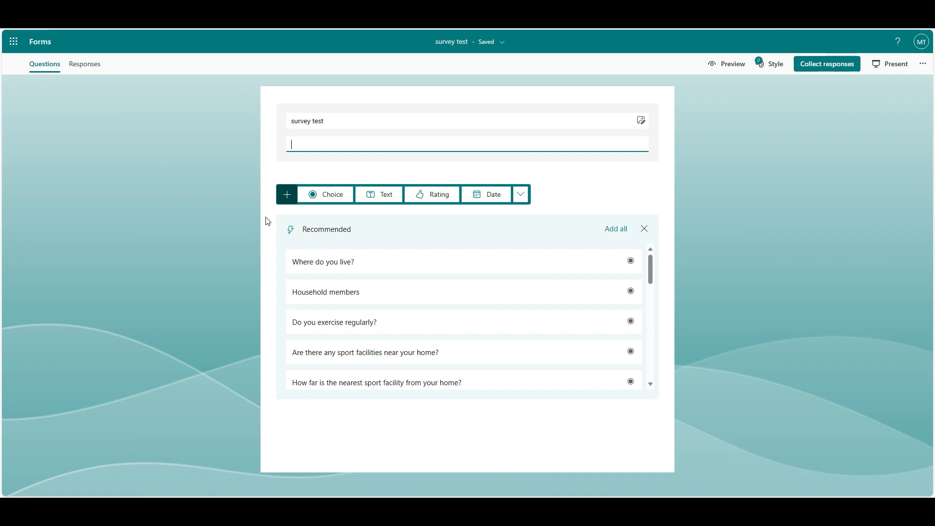
Add a choice question titled "Question" with four answer options.
click(326, 195)
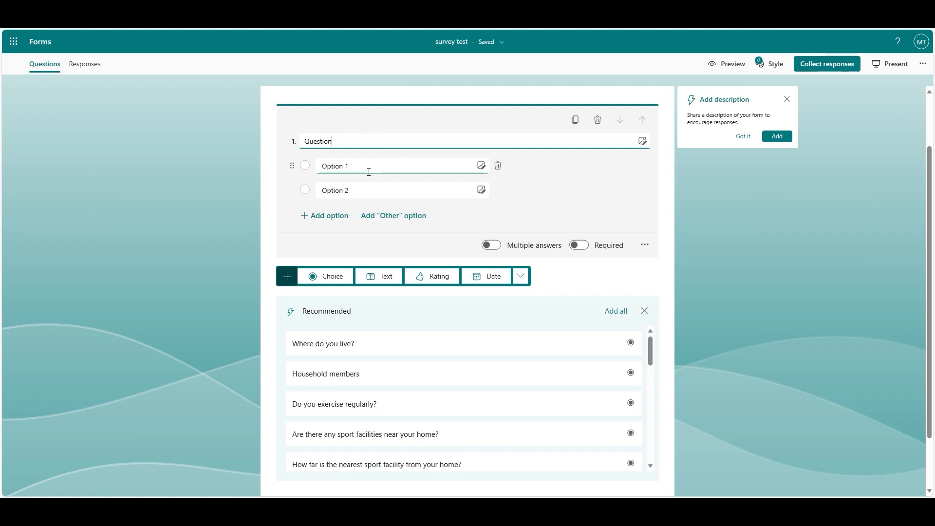
click(326, 218)
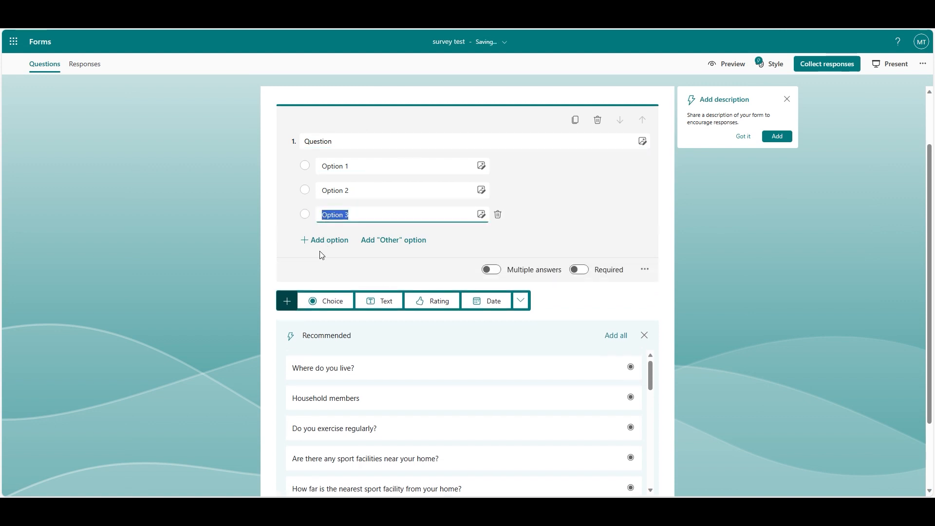
click(325, 240)
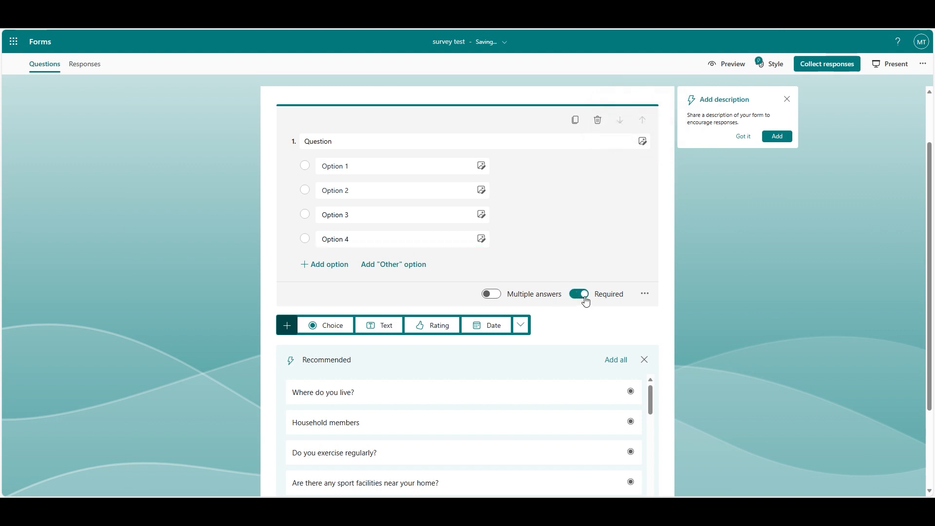
Make the choice question required and allow multiple answers, limited to at most 2 options.
click(500, 295)
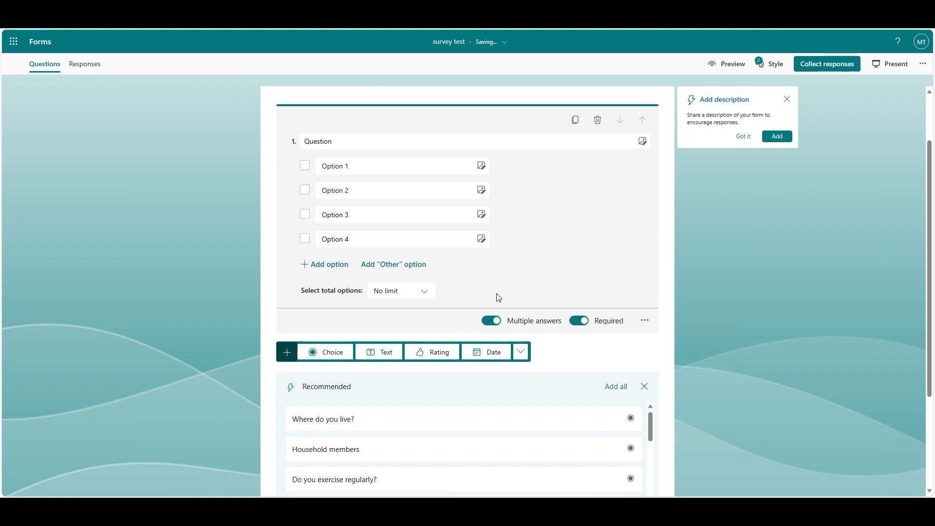
click(428, 292)
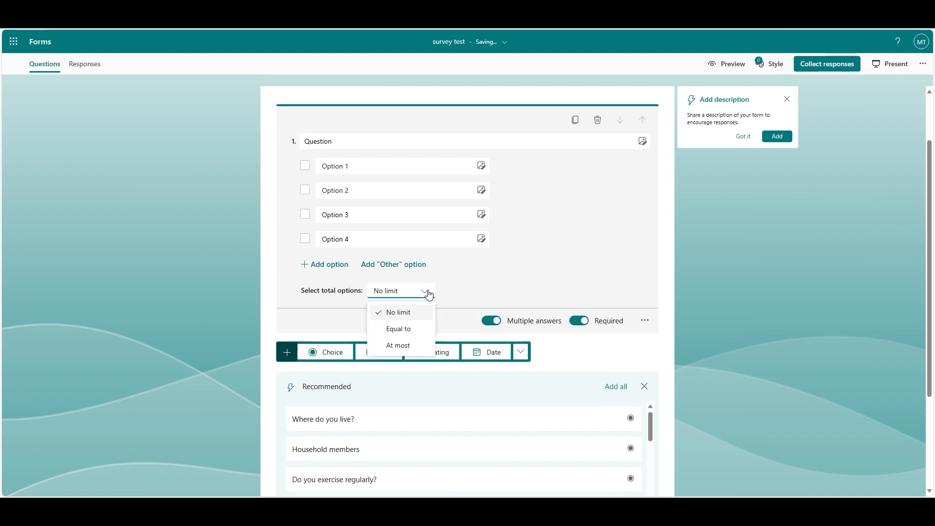
click(411, 330)
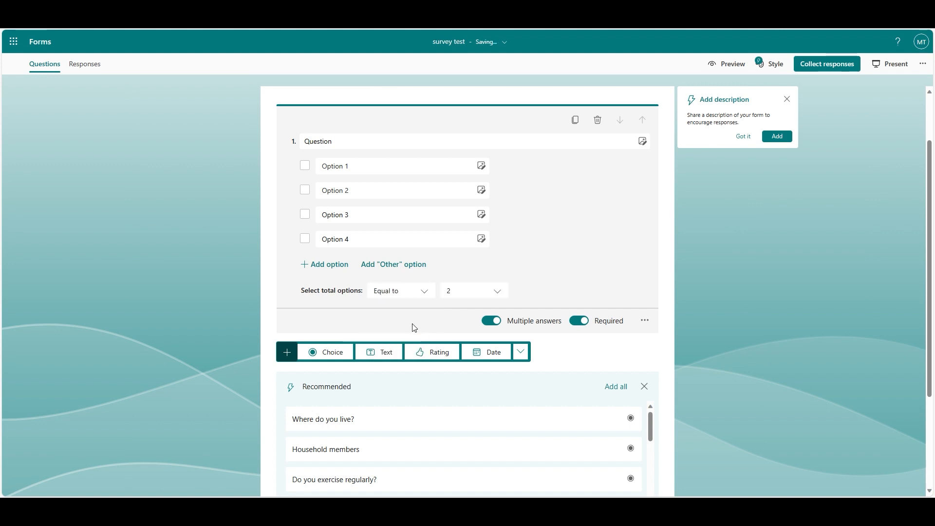
click(476, 298)
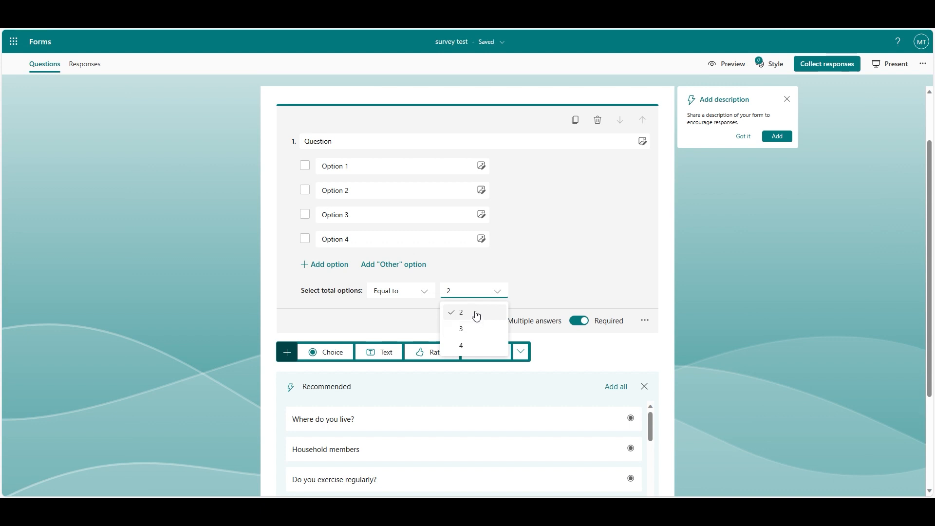
click(425, 291)
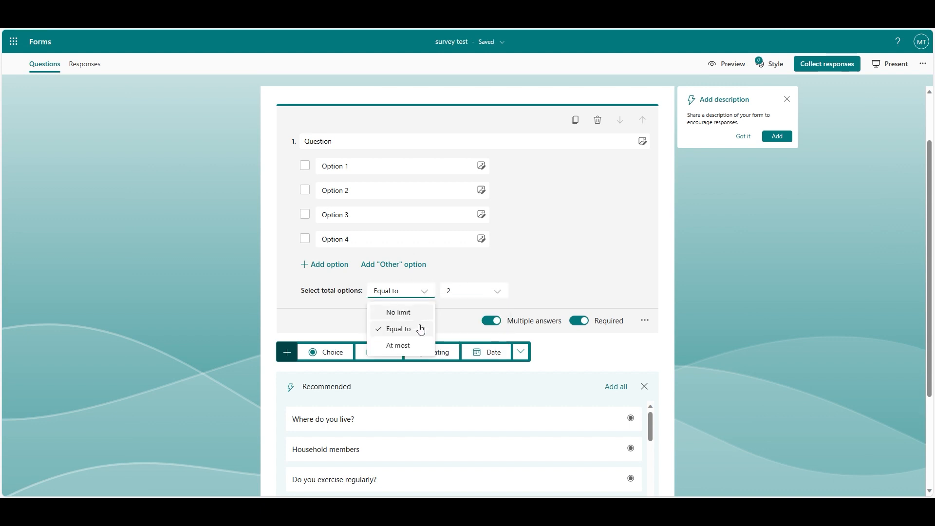
click(482, 291)
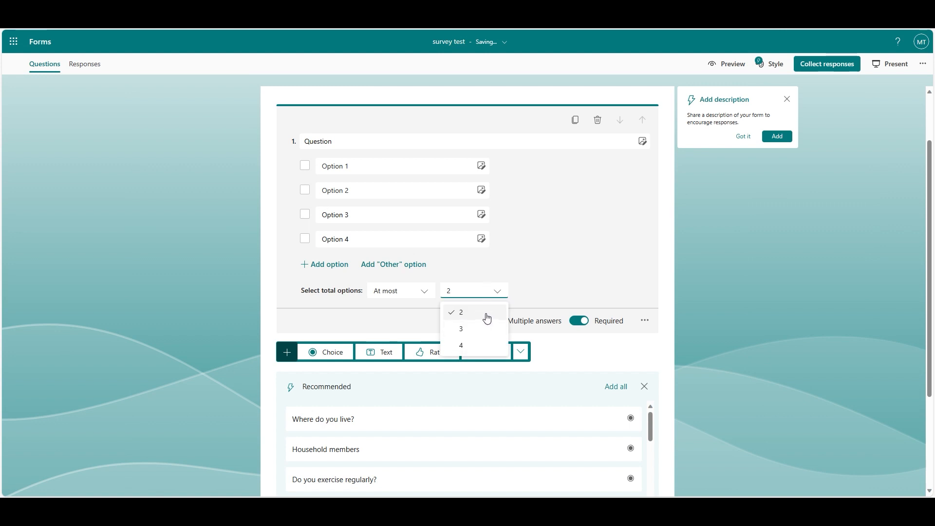
click(557, 294)
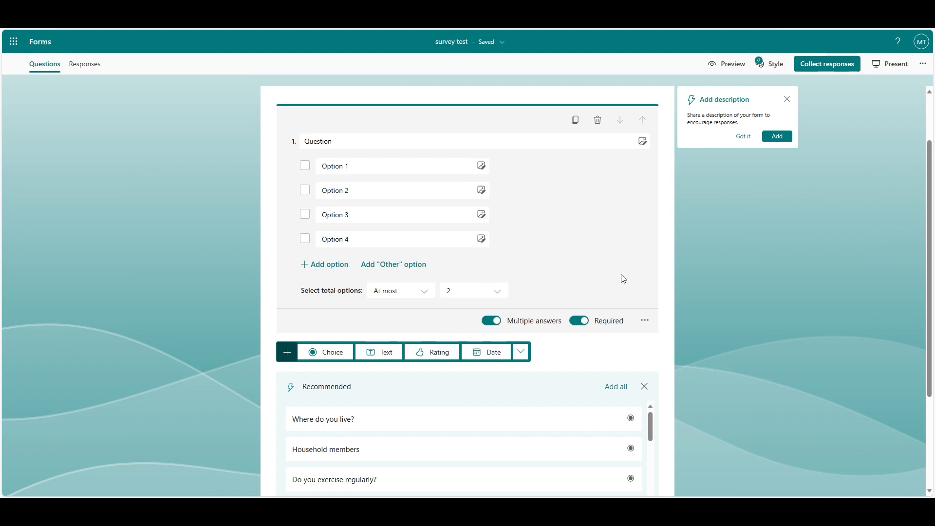
Add the recommended questions "Do you exercise regularly?", "Where do you usually exercise?" and "In which city do you drive the most?" to the form.
scroll(622, 279, down, 3)
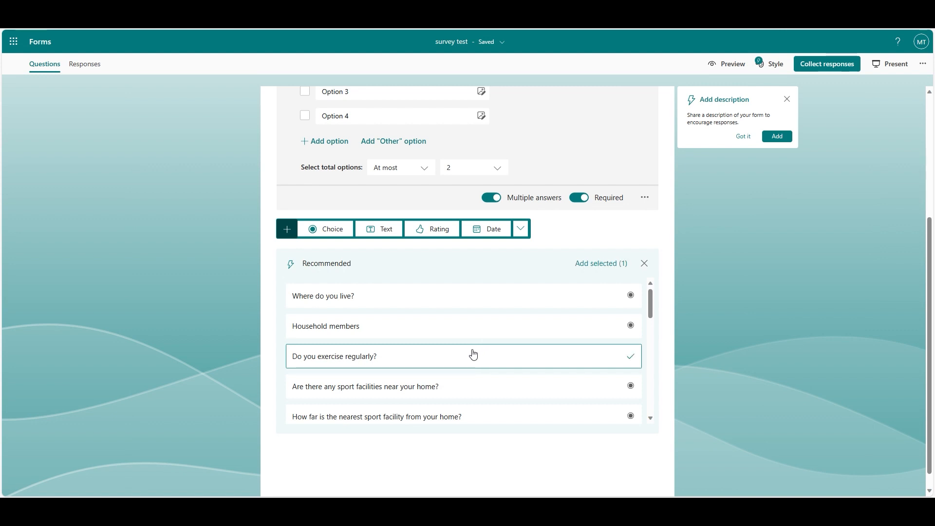
scroll(473, 354, down, 3)
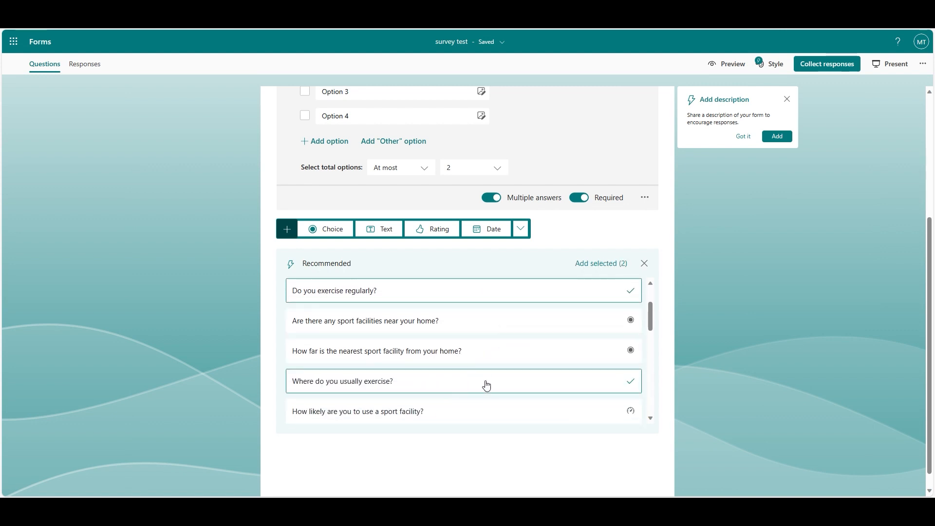
scroll(520, 353, down, 3)
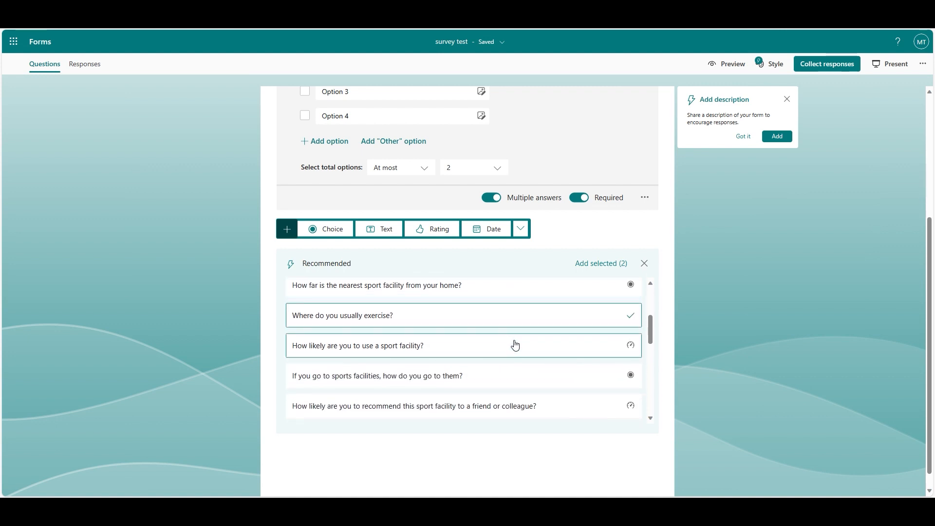
scroll(516, 345, down, 3)
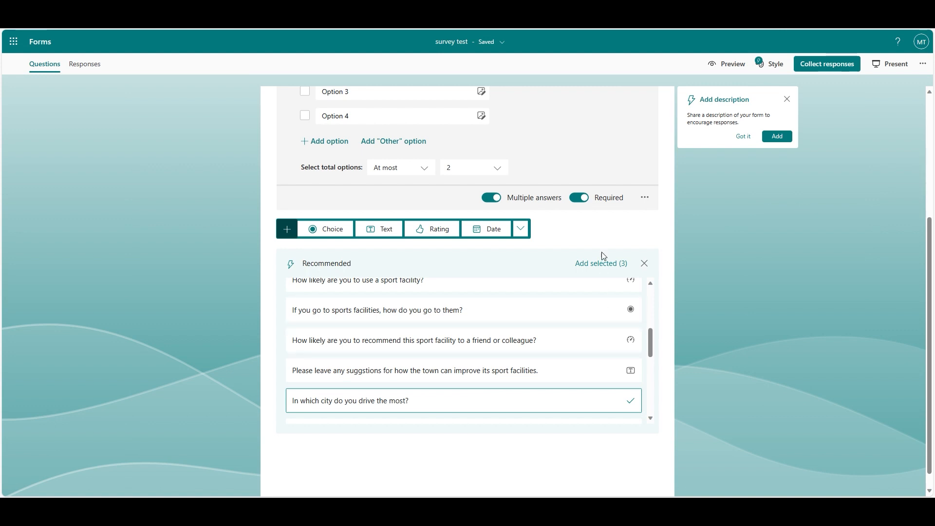
click(598, 266)
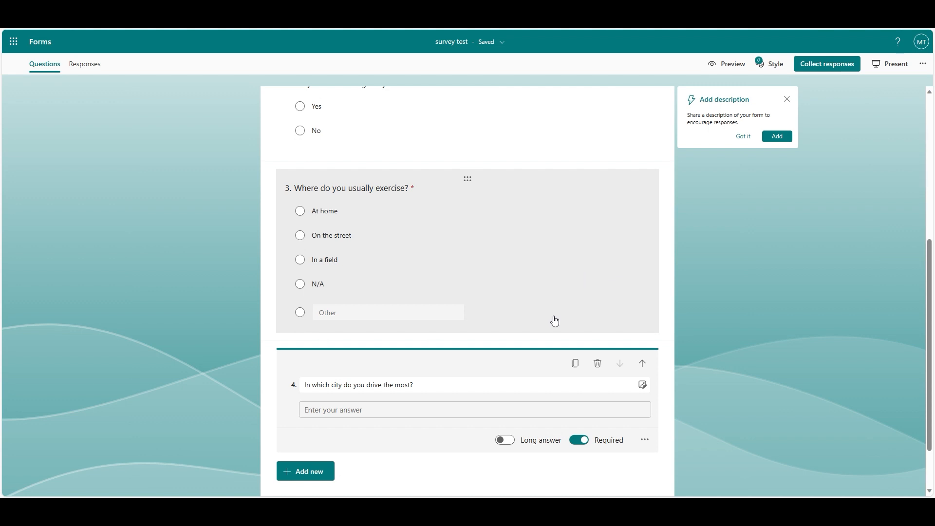
Try the blue theme color on the form and apply the dark chalkboard style with math formulas instead.
scroll(369, 291, up, 3)
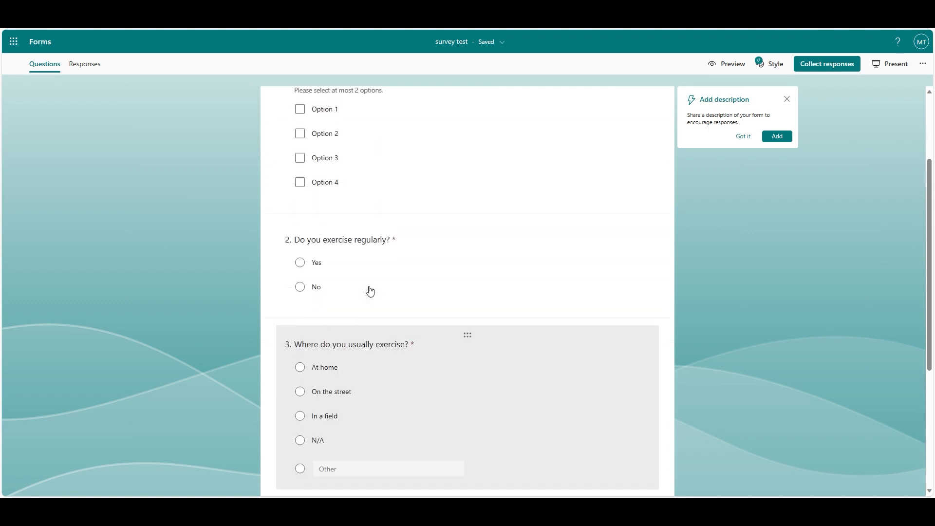
scroll(370, 291, up, 2)
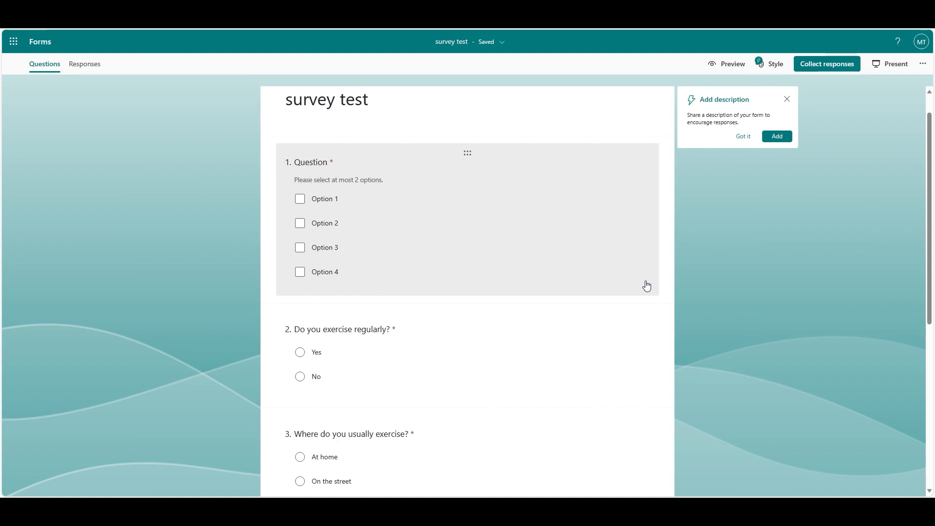
scroll(540, 171, up, 1)
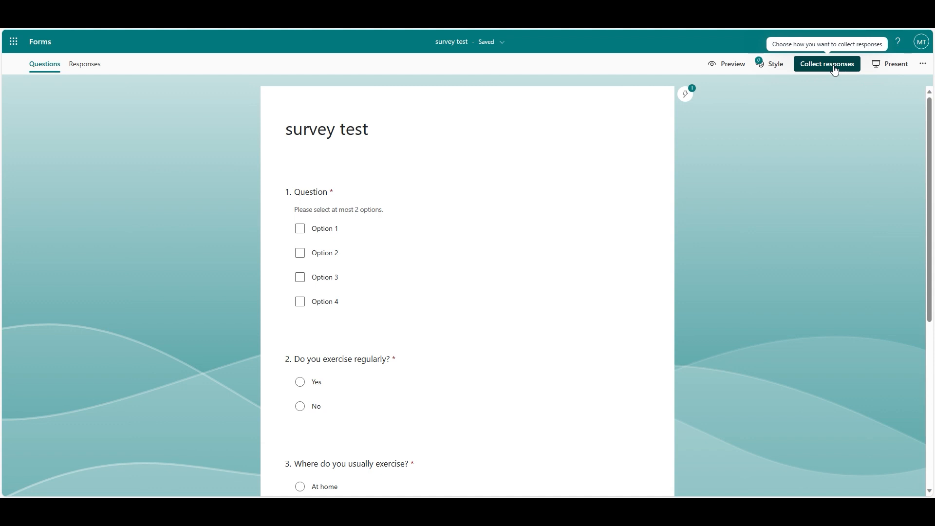
click(783, 73)
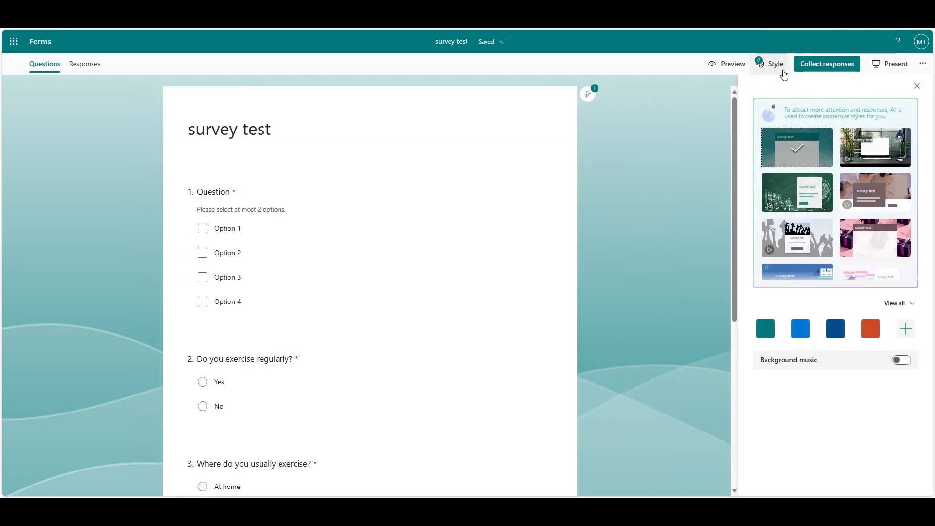
click(800, 331)
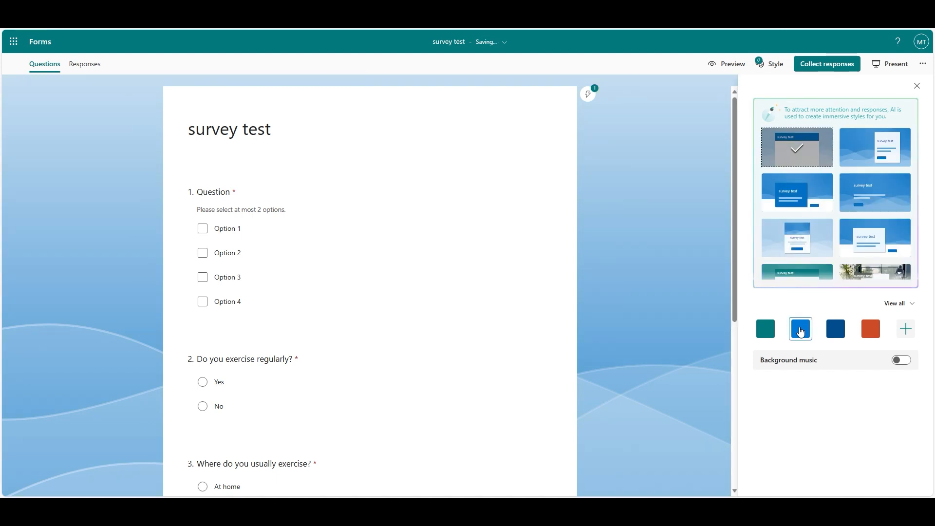
scroll(824, 191, down, 3)
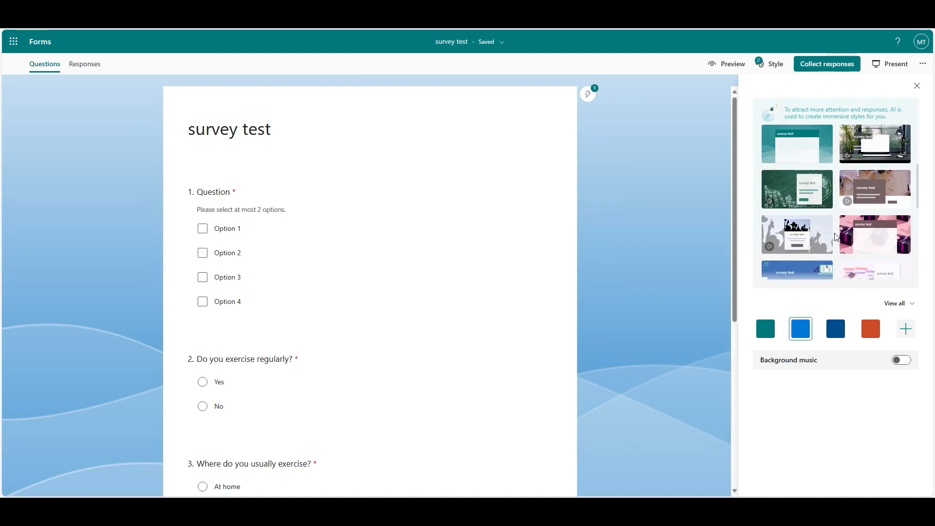
scroll(859, 184, down, 3)
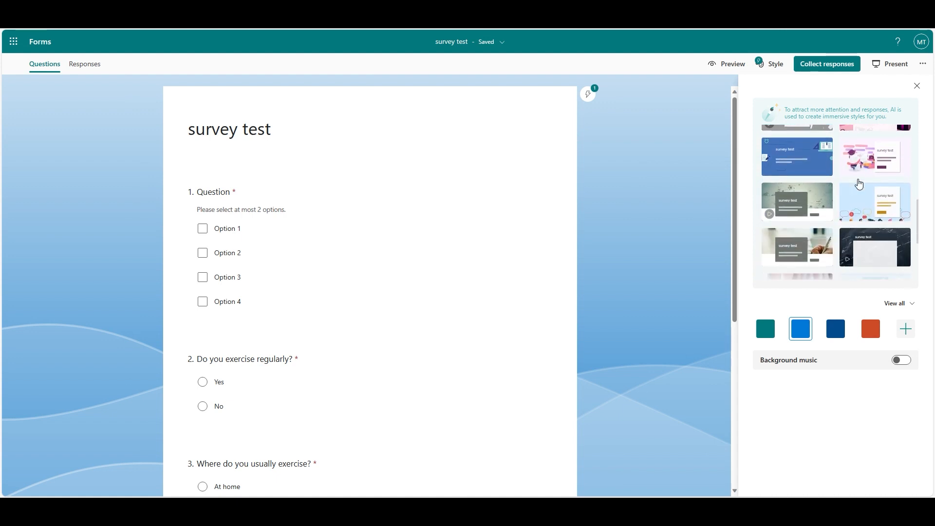
click(904, 218)
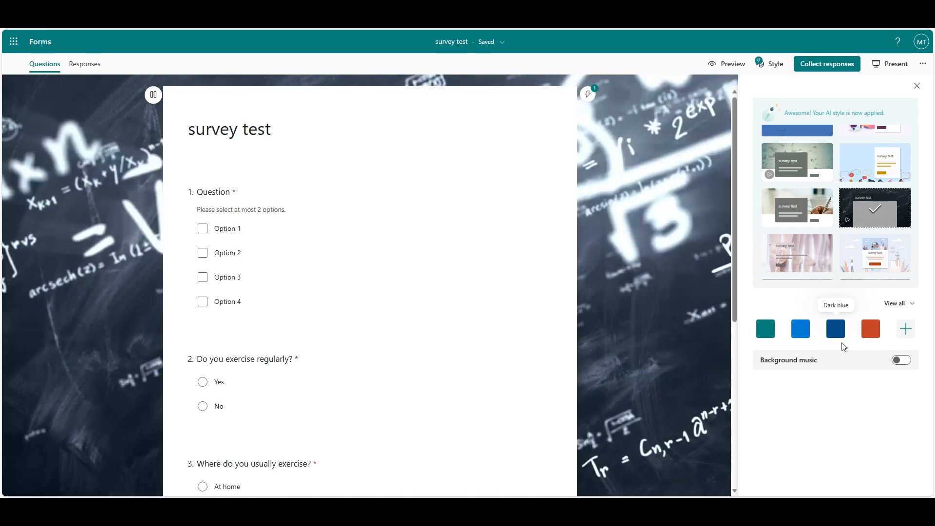
Preview the whole survey in the computer and mobile layouts, and return to the form editor.
click(727, 63)
scroll(574, 126, down, 6)
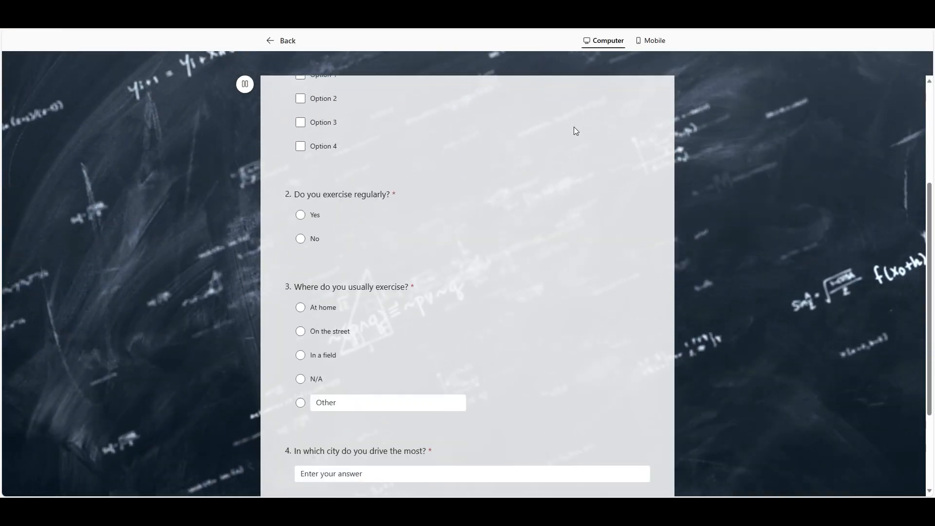
scroll(574, 126, up, 6)
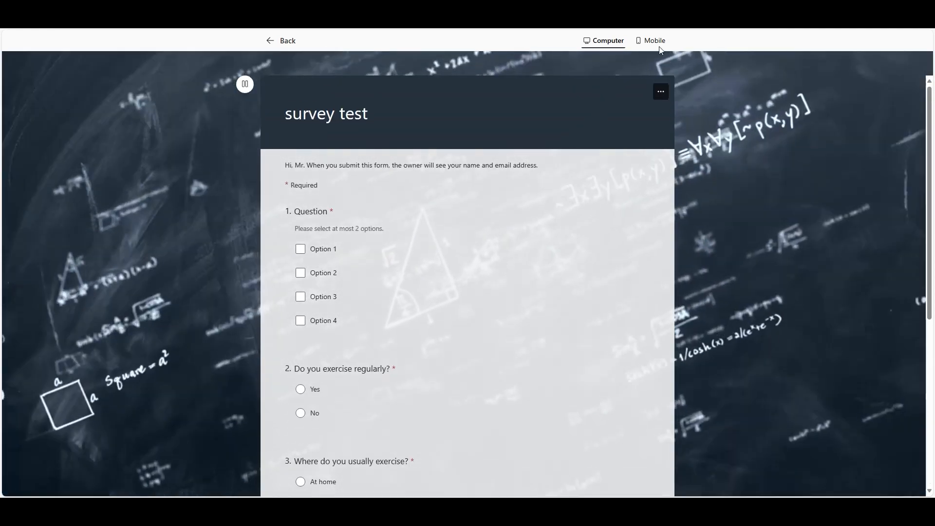
click(652, 40)
scroll(508, 237, down, 6)
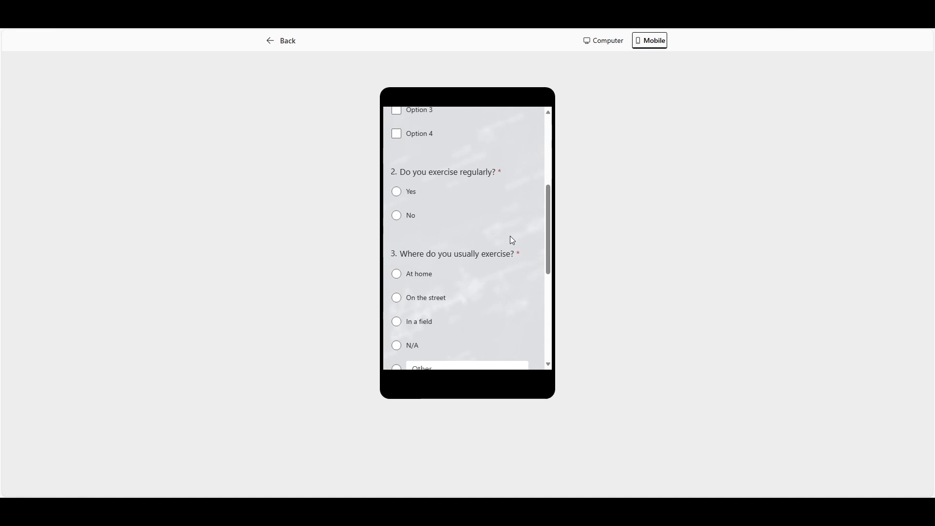
scroll(511, 237, up, 3)
scroll(512, 238, up, 4)
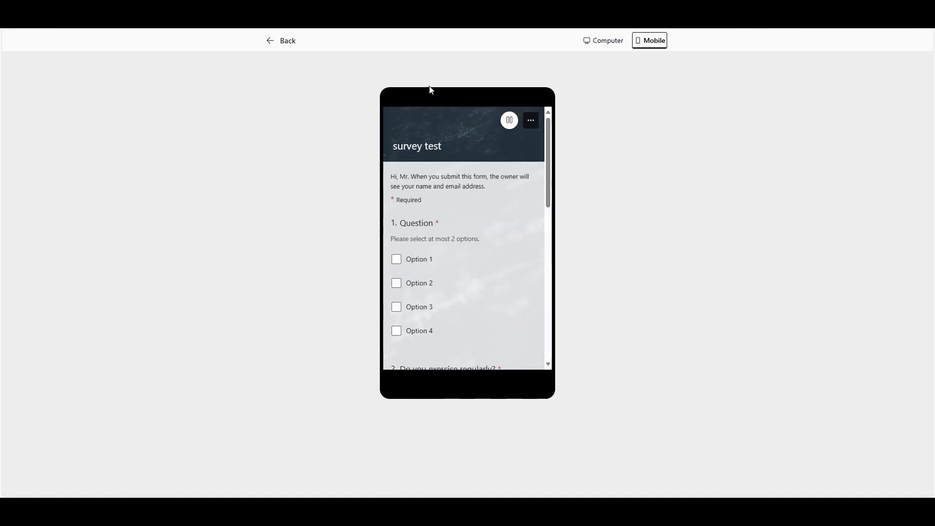
click(270, 41)
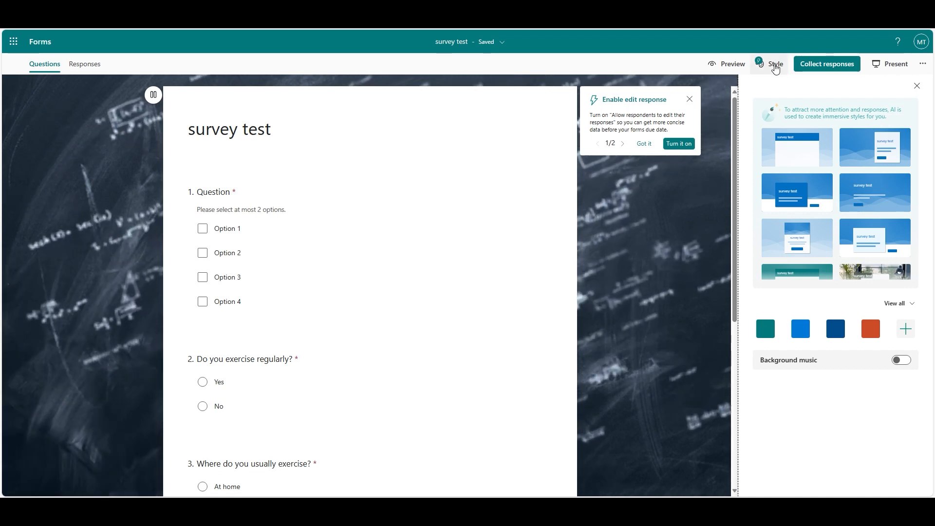
Allow anyone to respond to the form and copy its response link with the URL shortened.
click(846, 67)
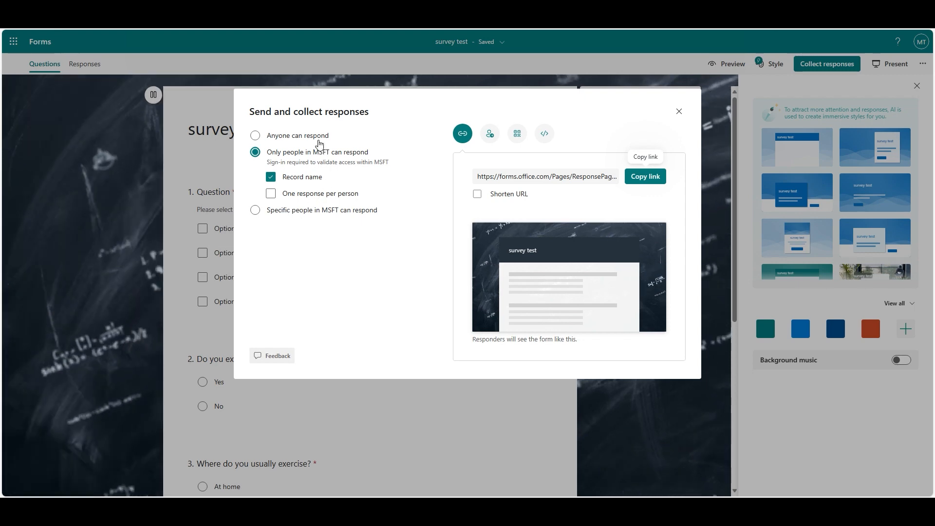
click(317, 138)
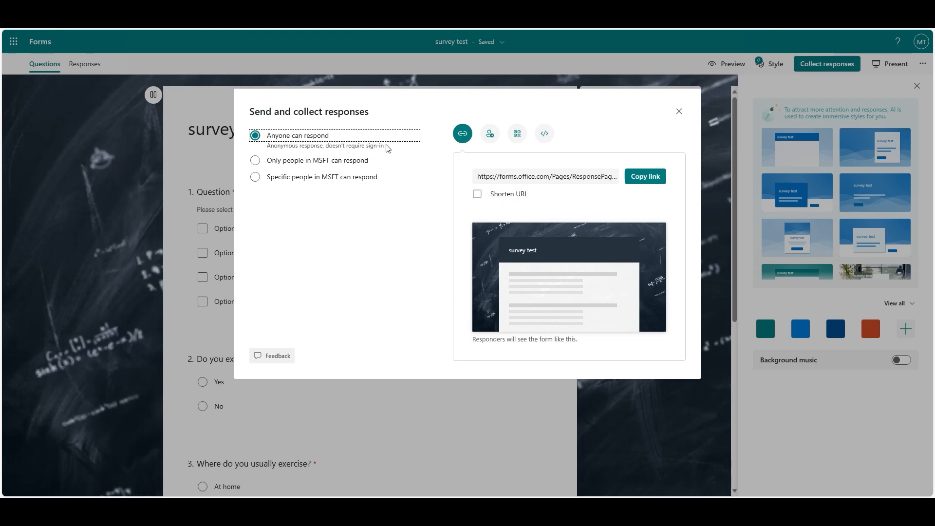
click(656, 181)
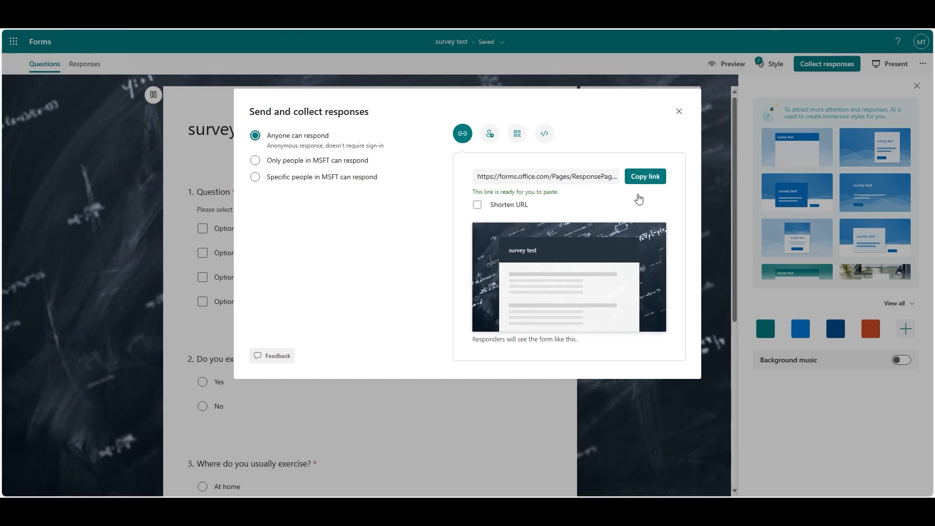
click(477, 194)
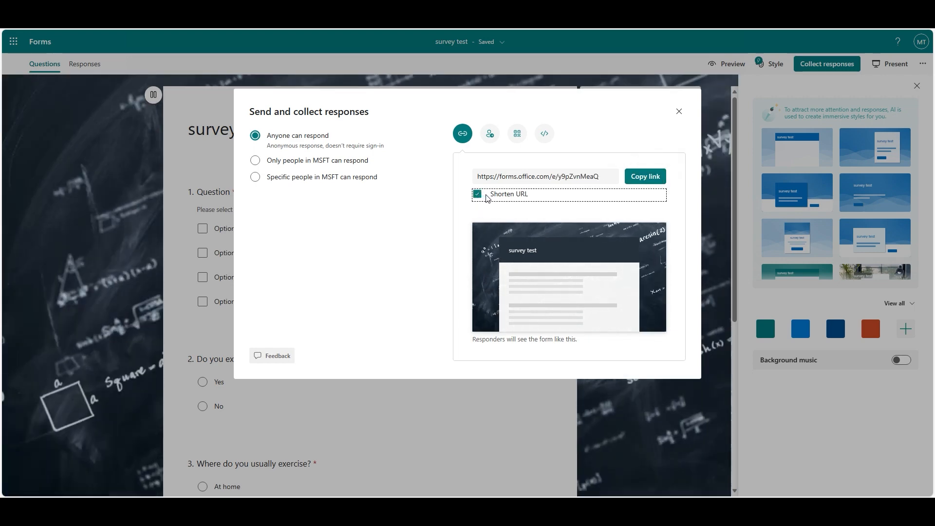
click(632, 176)
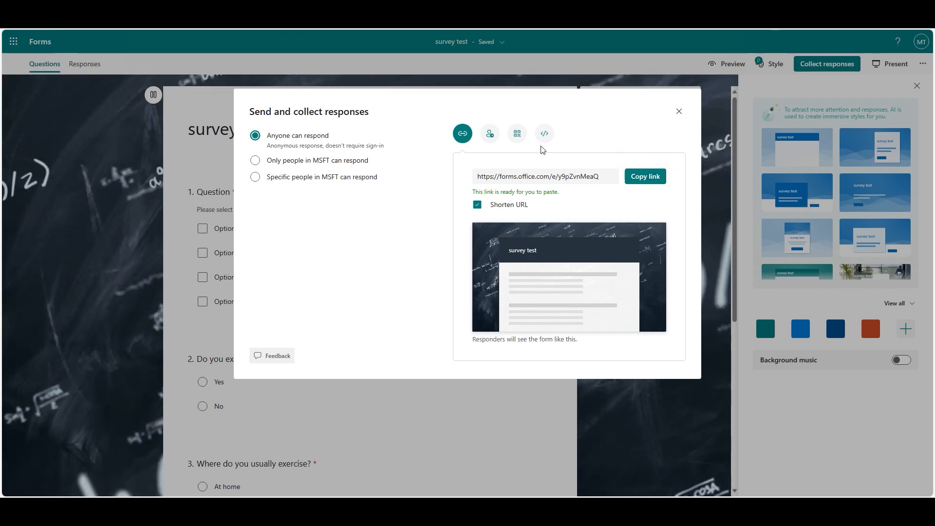
Show the QR code and the embed code offered for sharing the form.
click(517, 134)
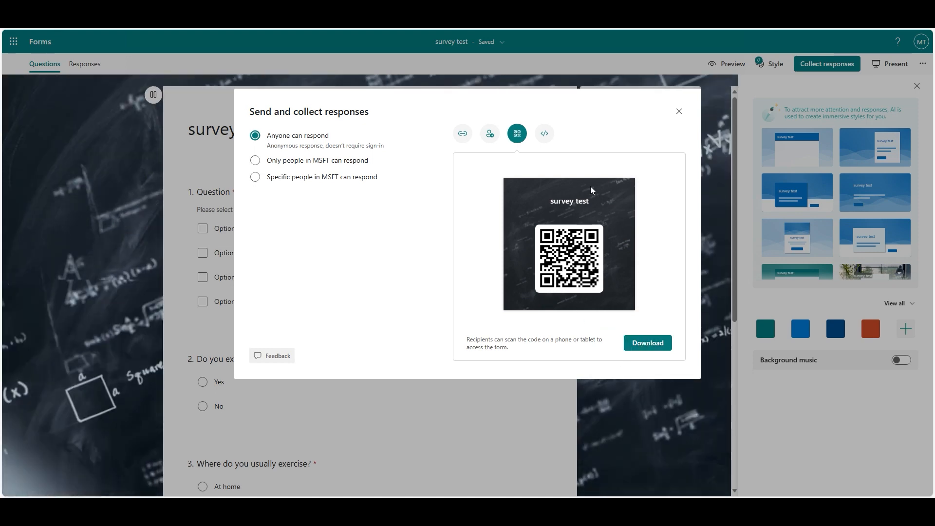
click(544, 133)
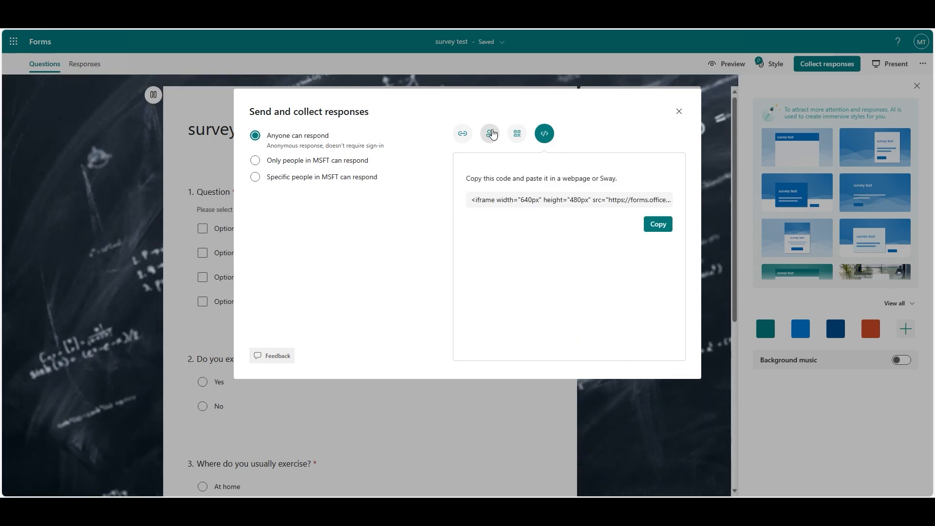
Review the invitation message for sending the form through Outlook or Teams, close the sharing options, and view the form's responses.
click(490, 133)
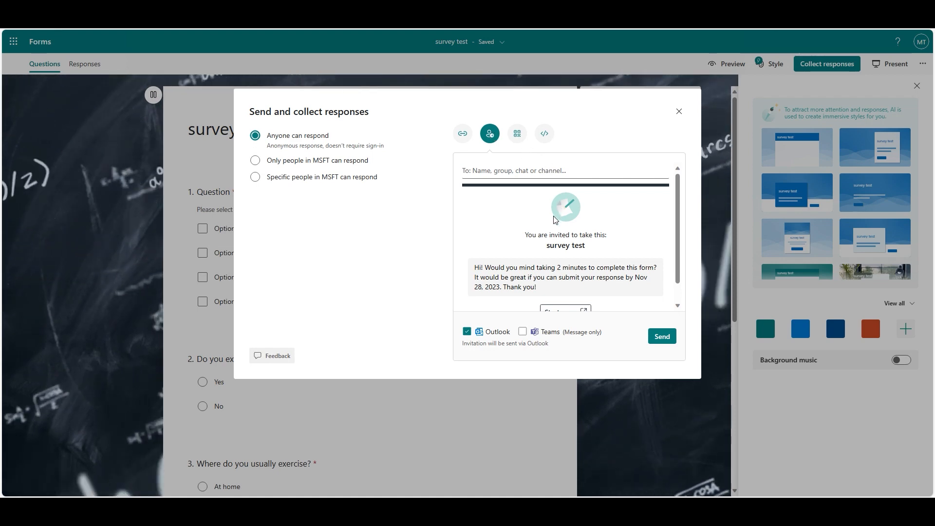
scroll(563, 276, down, 1)
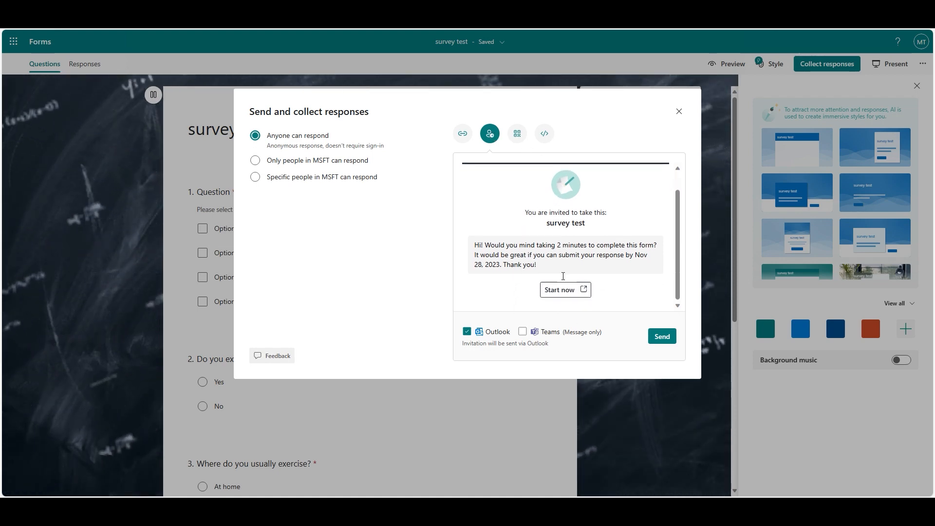
scroll(567, 265, up, 1)
scroll(567, 264, down, 1)
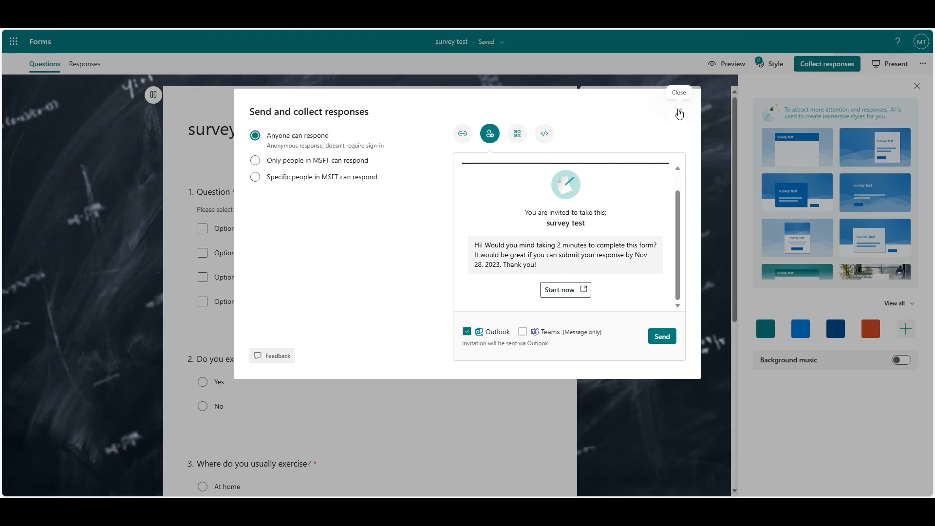
click(679, 112)
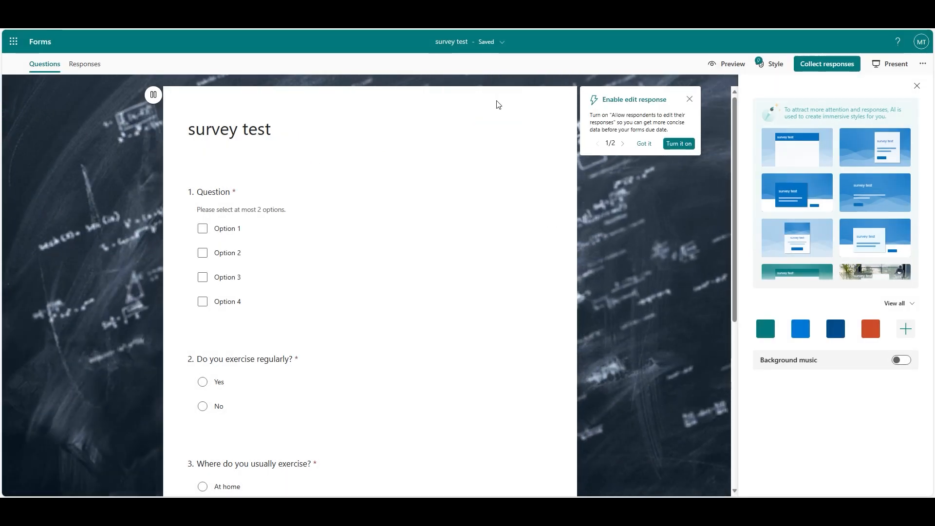
click(87, 63)
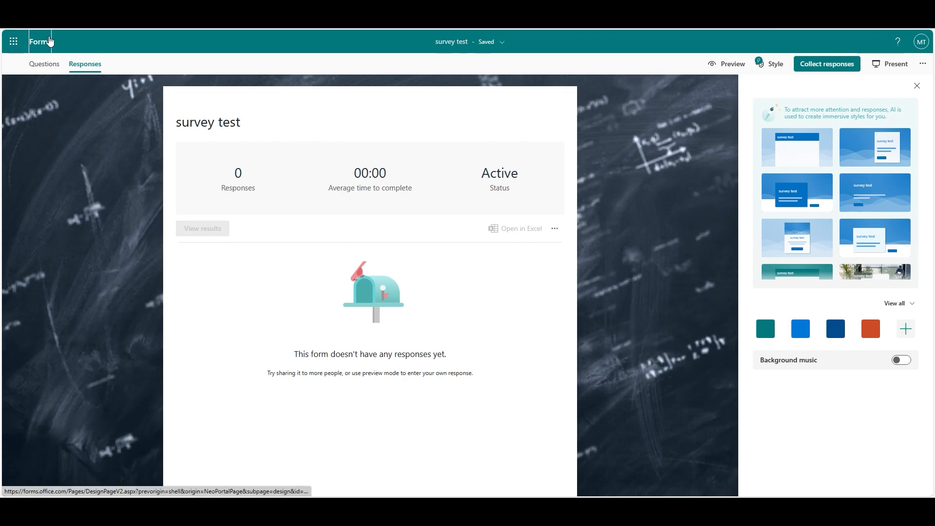
Return to the Forms home page, dismiss the What's new notice, and create a new quiz.
click(29, 42)
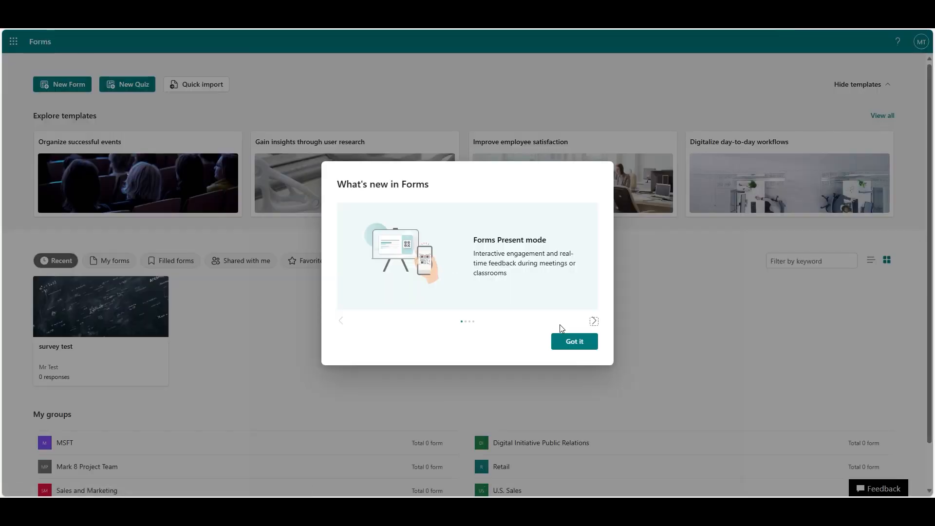
click(564, 341)
click(132, 91)
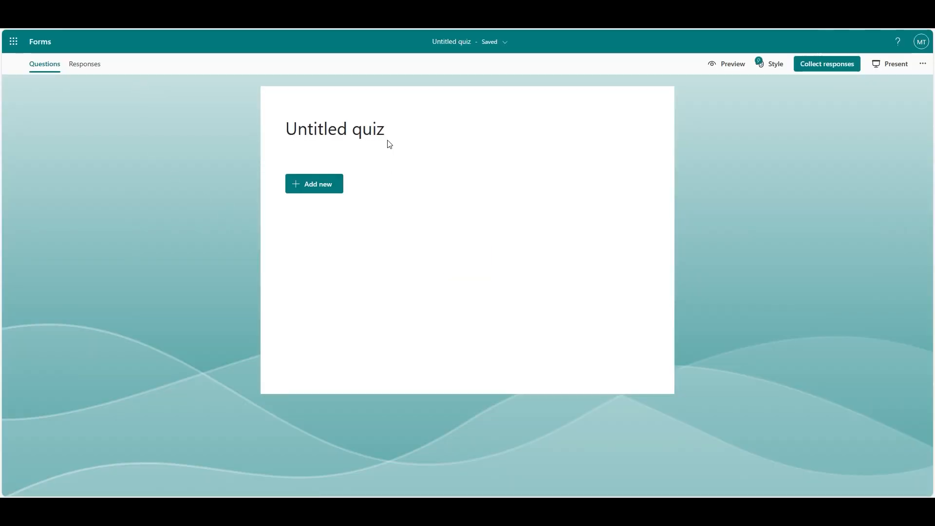
Add a choice question with four options worth 10 points, including an empty message field for those who choose Option 4.
click(315, 184)
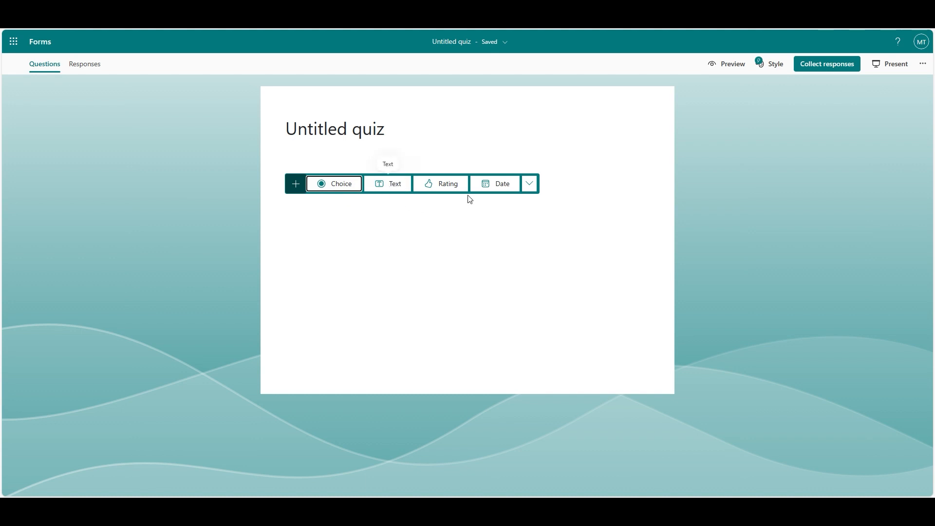
click(359, 188)
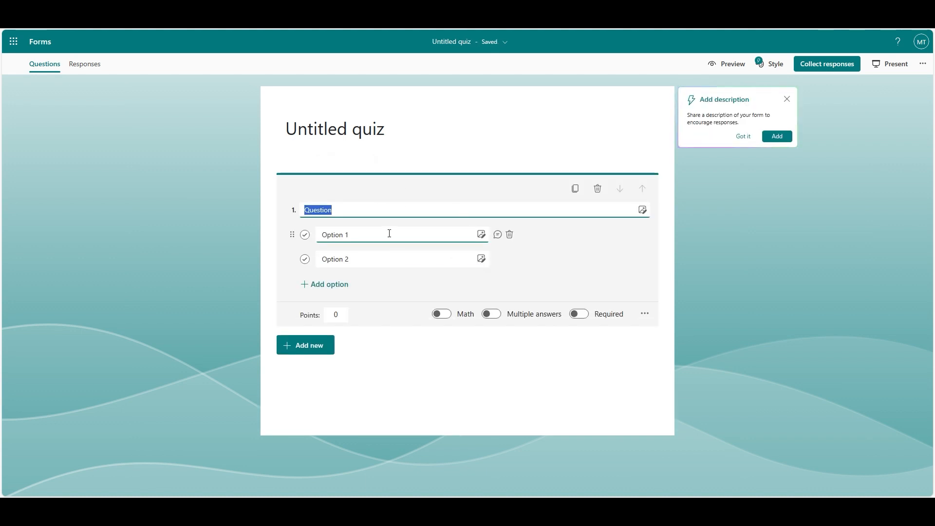
click(329, 287)
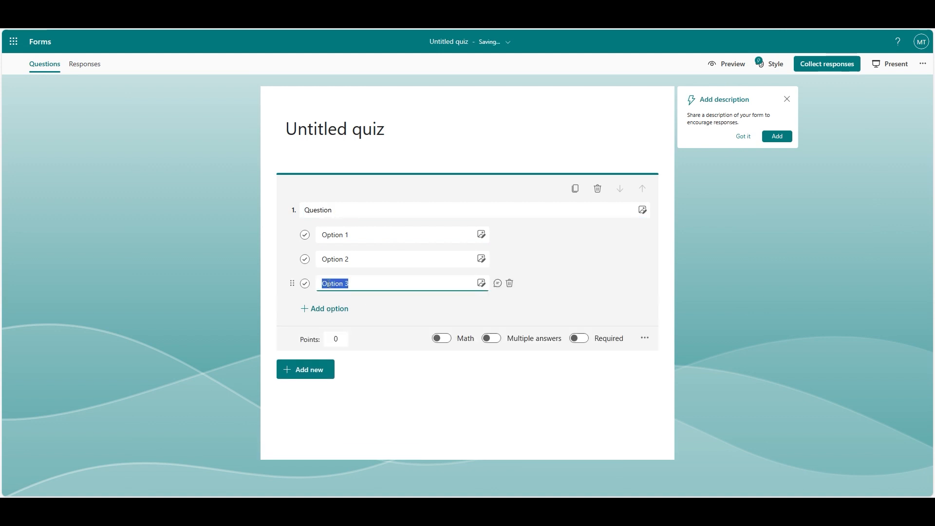
click(329, 309)
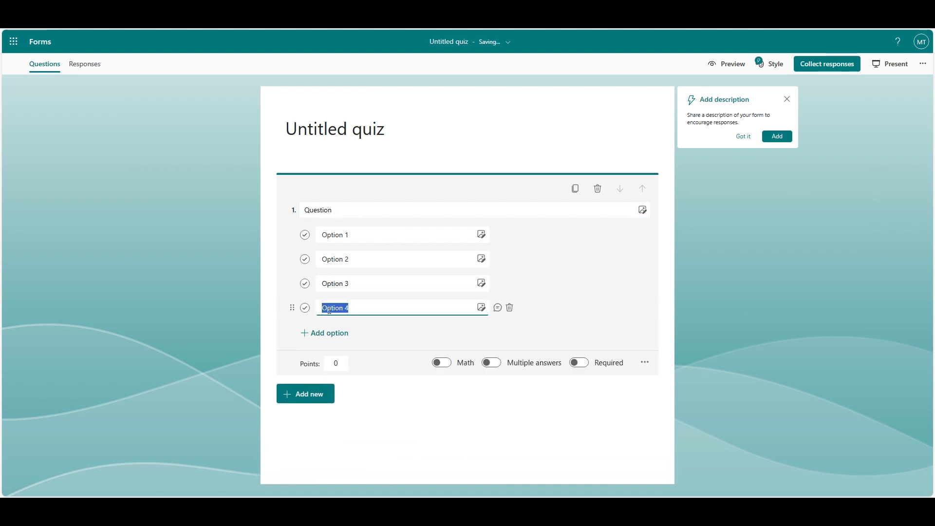
click(497, 307)
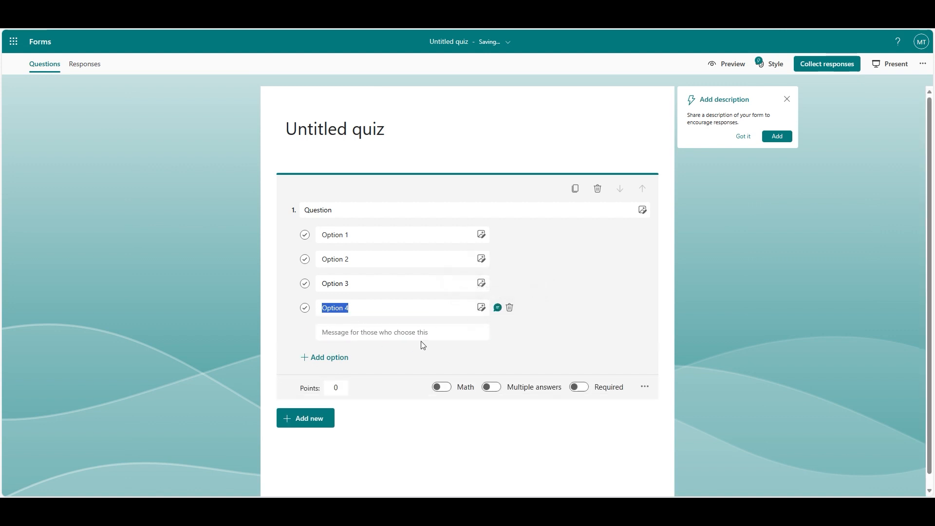
click(341, 387)
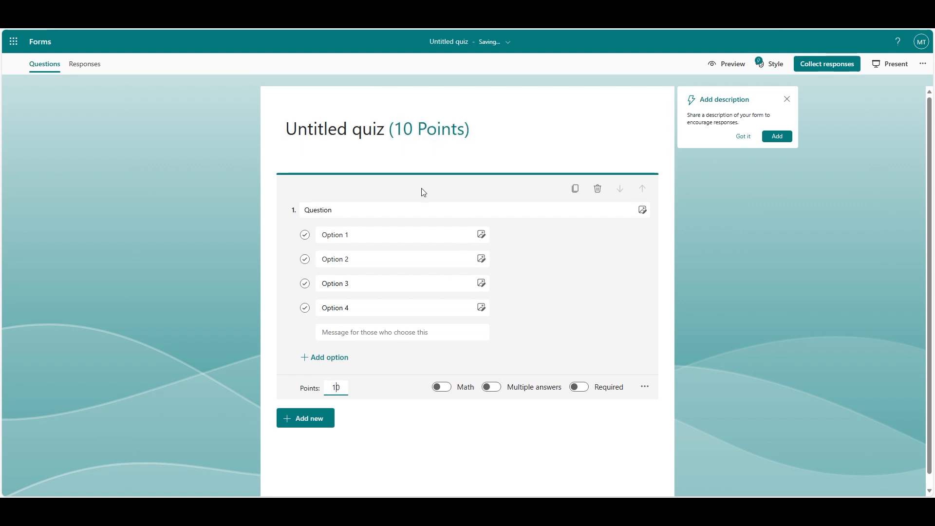
Add a second choice question titled "Question 2" with three options.
click(295, 428)
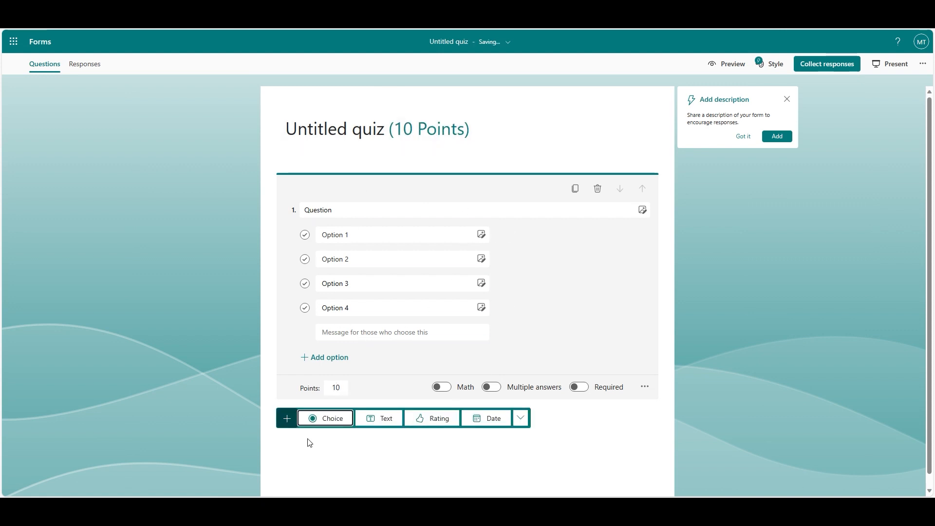
click(324, 419)
click(344, 334)
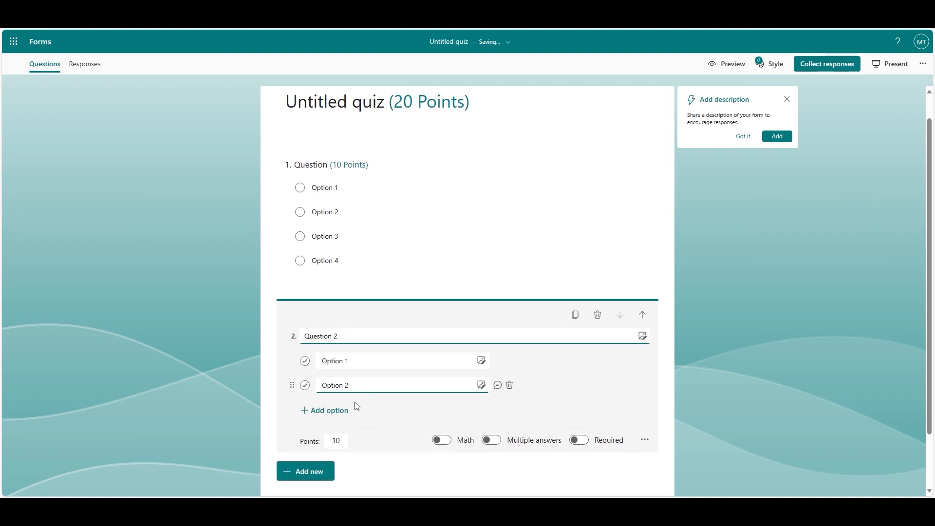
click(336, 410)
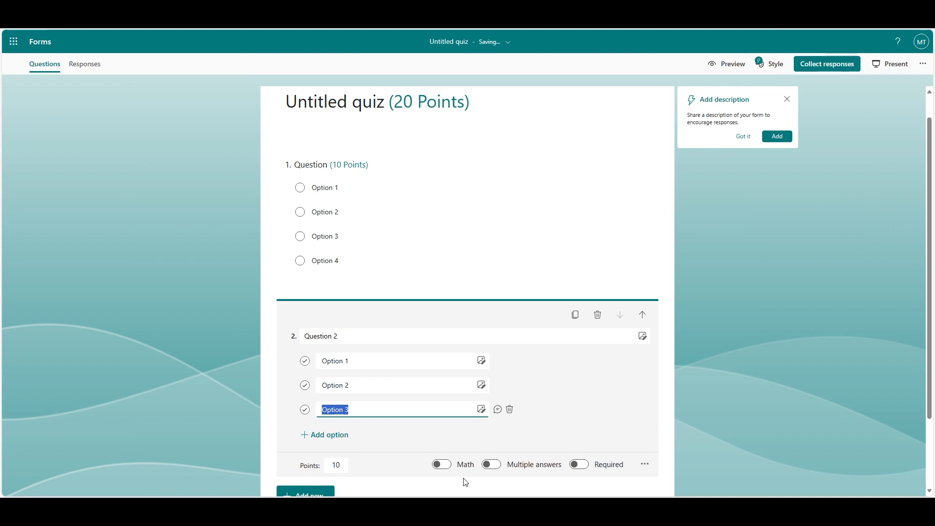
Make both quiz questions required.
click(579, 466)
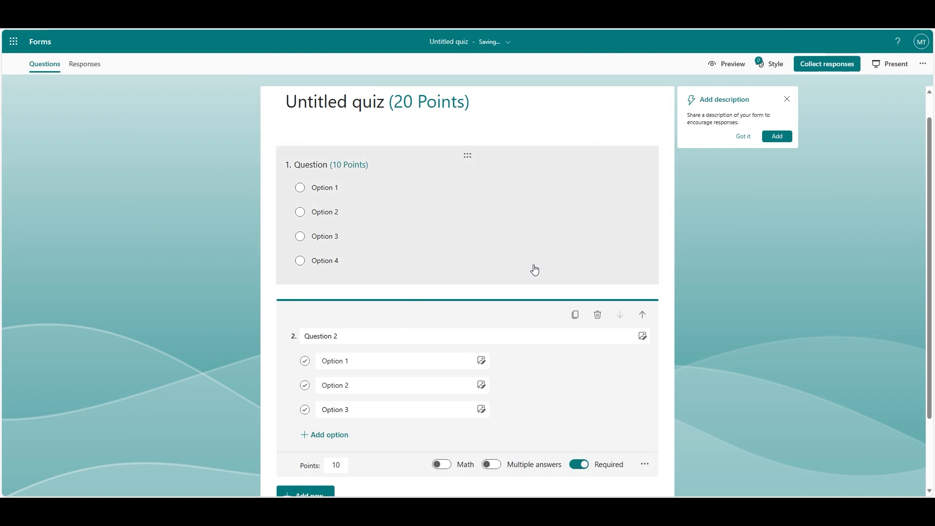
click(532, 267)
click(579, 359)
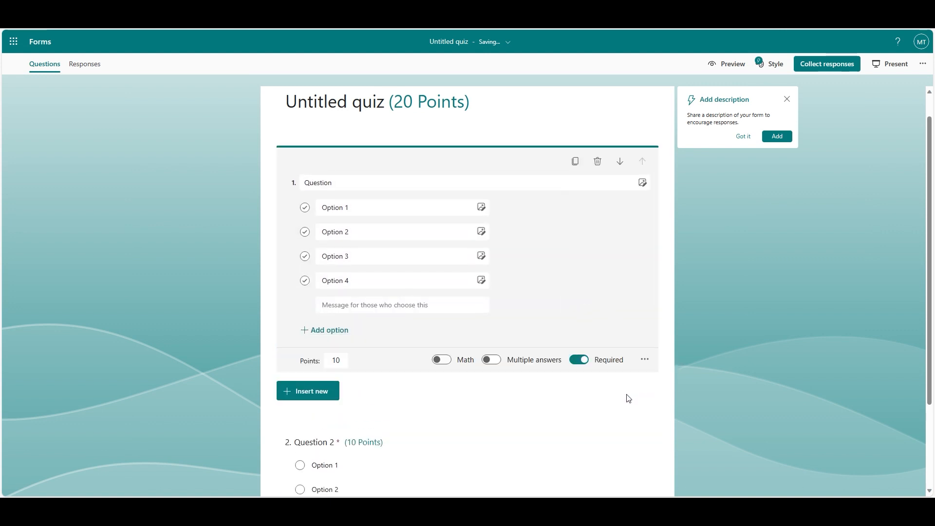
Mark Option 2 as the correct answer for Question 2 and Option 1 for the first question.
scroll(626, 398, down, 2)
click(613, 364)
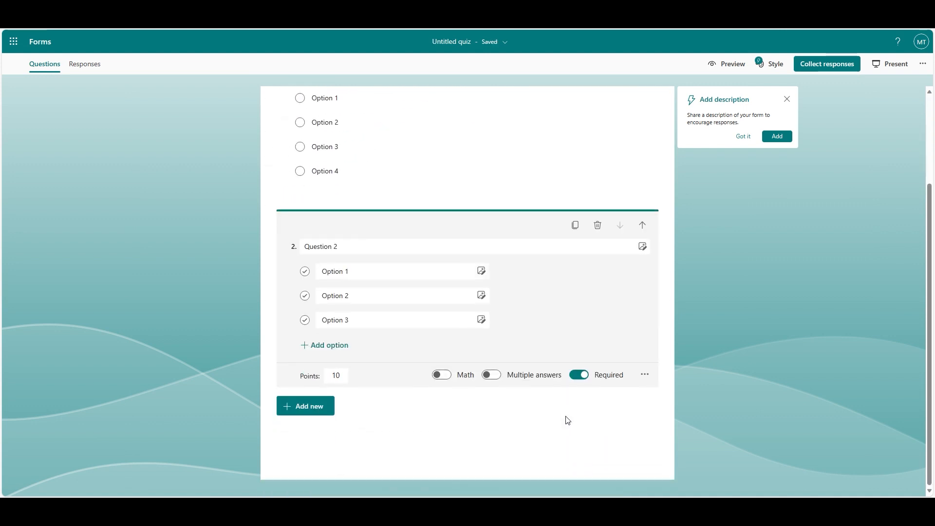
click(305, 297)
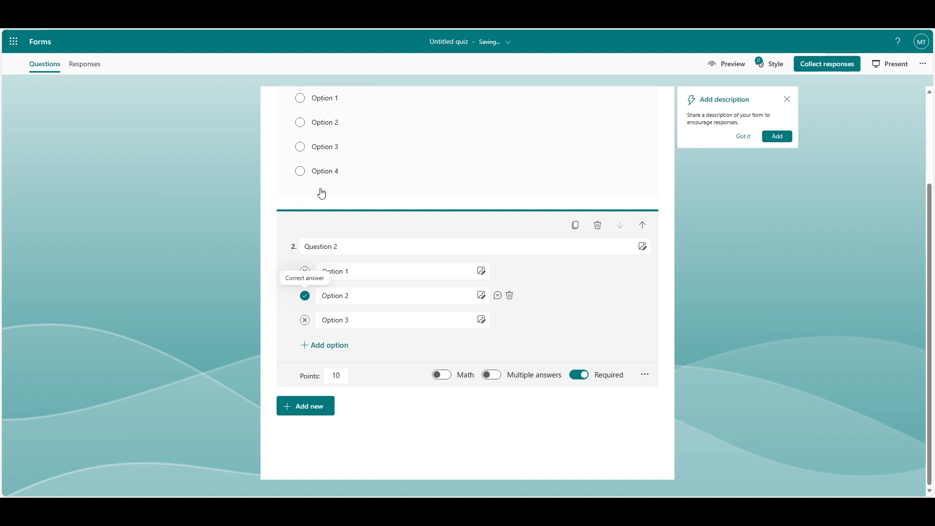
scroll(320, 192, up, 3)
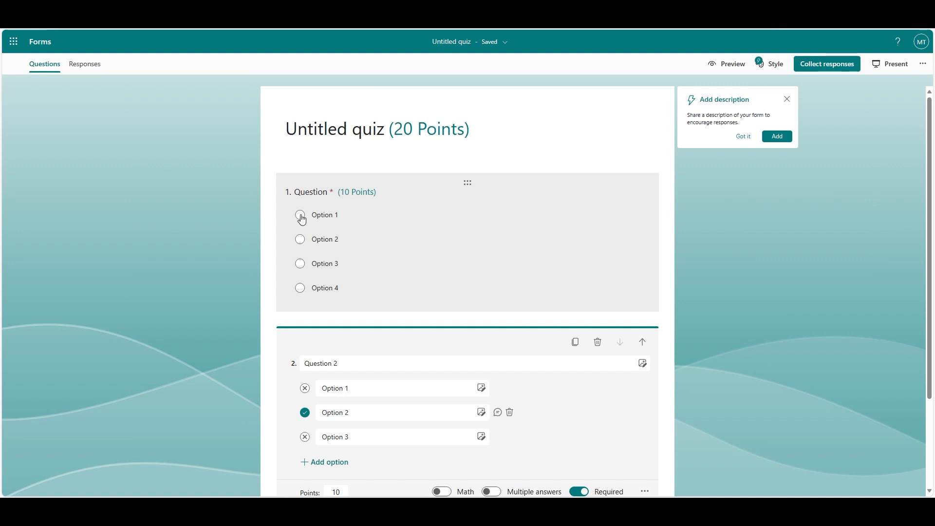
click(301, 219)
click(306, 238)
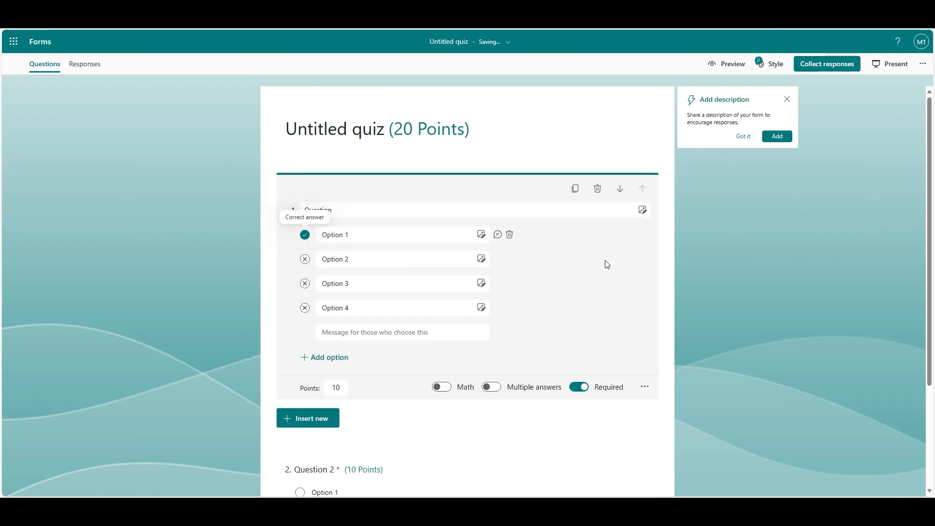
Preview the quiz and submit it with Option 1 for the first question and Option 2 for Question 2.
scroll(617, 372, down, 3)
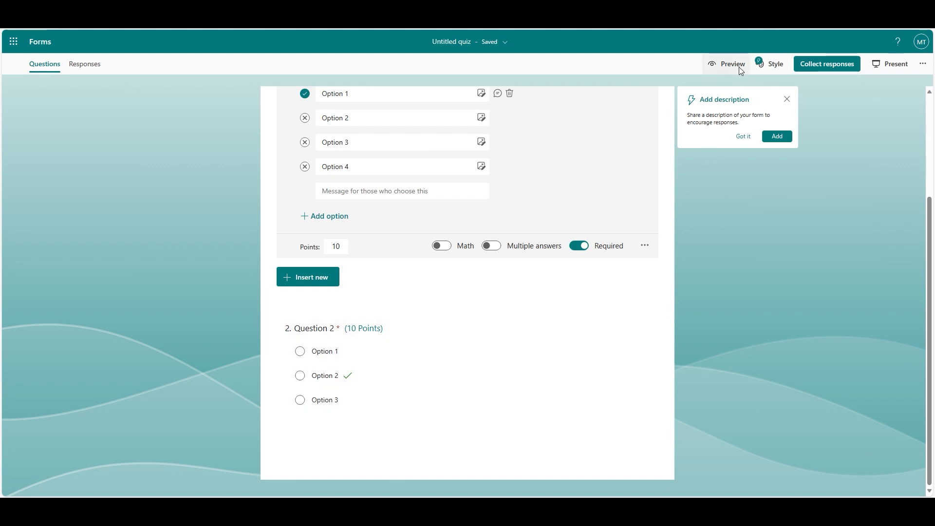
click(738, 65)
click(311, 233)
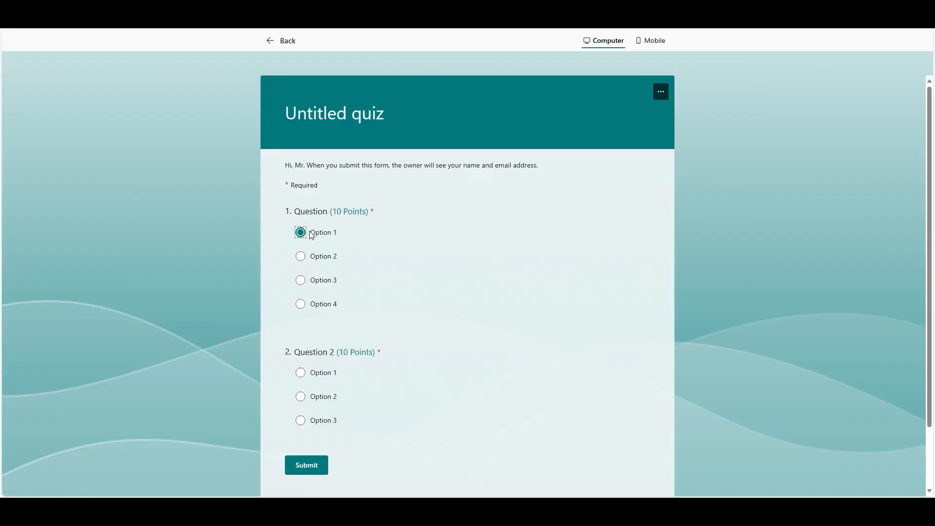
click(316, 471)
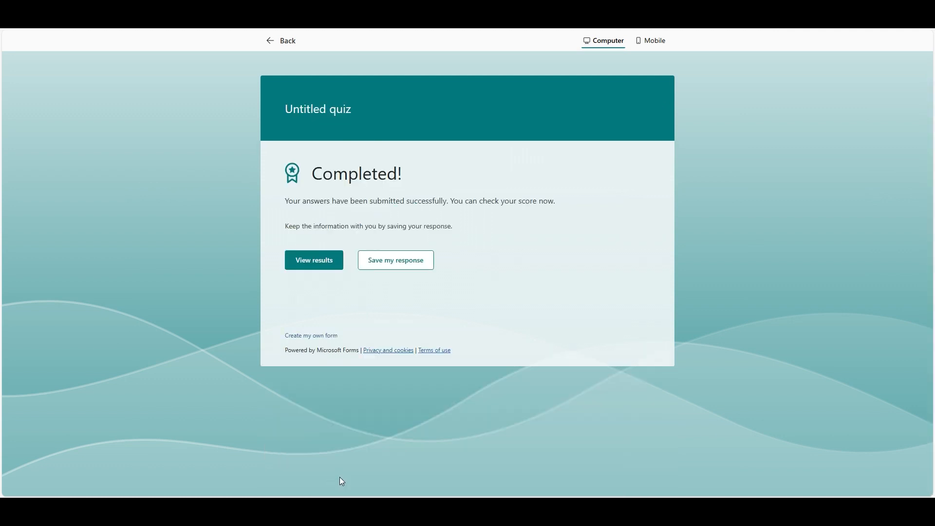
View the submitted quiz results and examine the score and marking of both questions.
click(316, 261)
scroll(319, 273, down, 4)
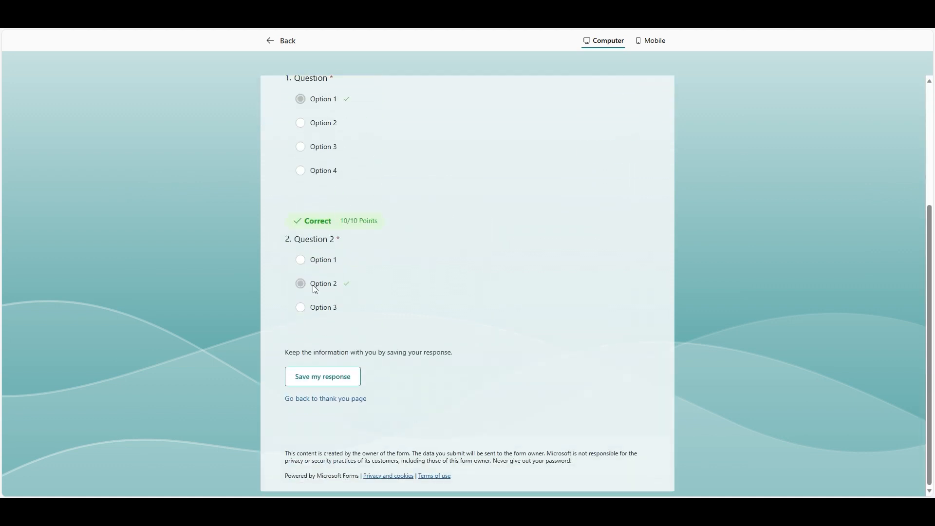
scroll(315, 289, up, 5)
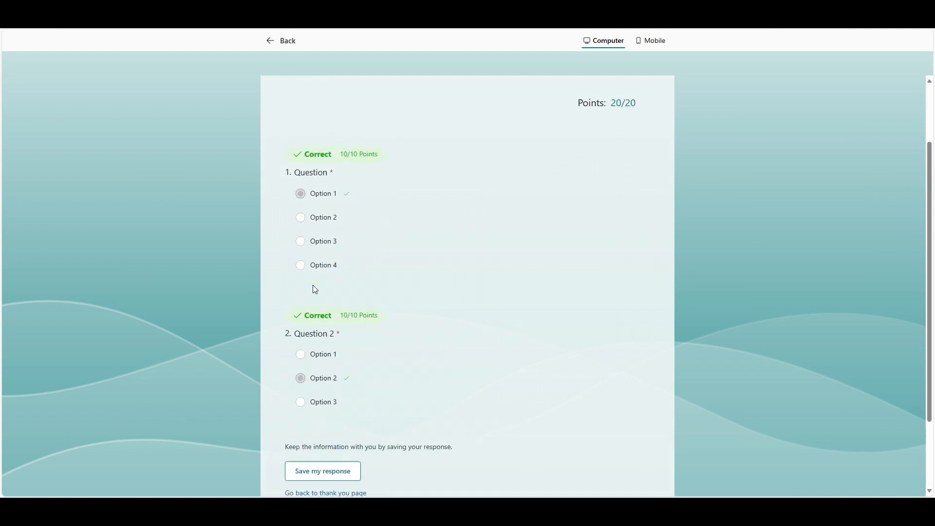